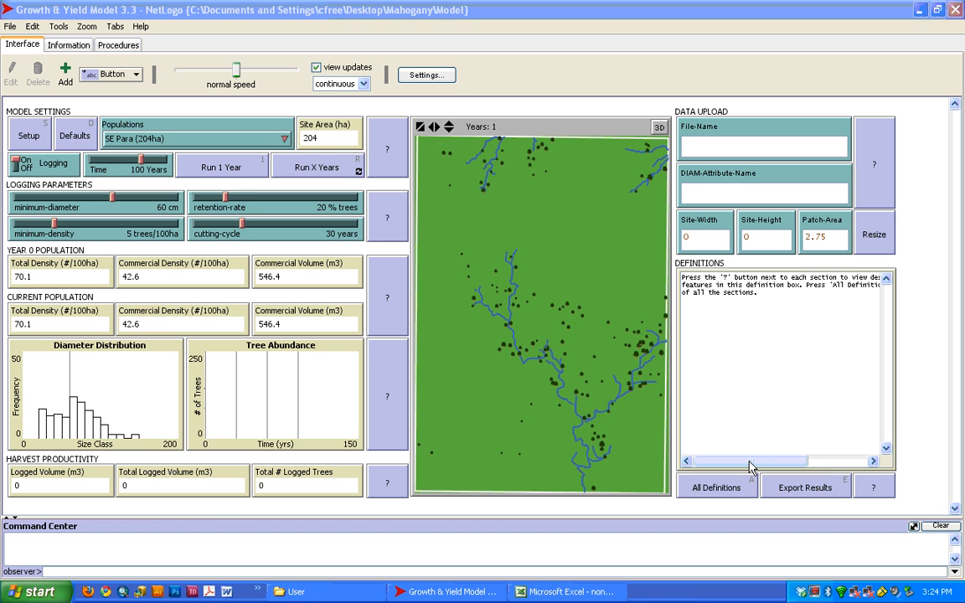
Switch to the nonspatial-csv-demo.xls workbook in Excel and delete columns A through D, keeping only the DIAM column
{"action": "left_click", "coordinate": [559, 591]}
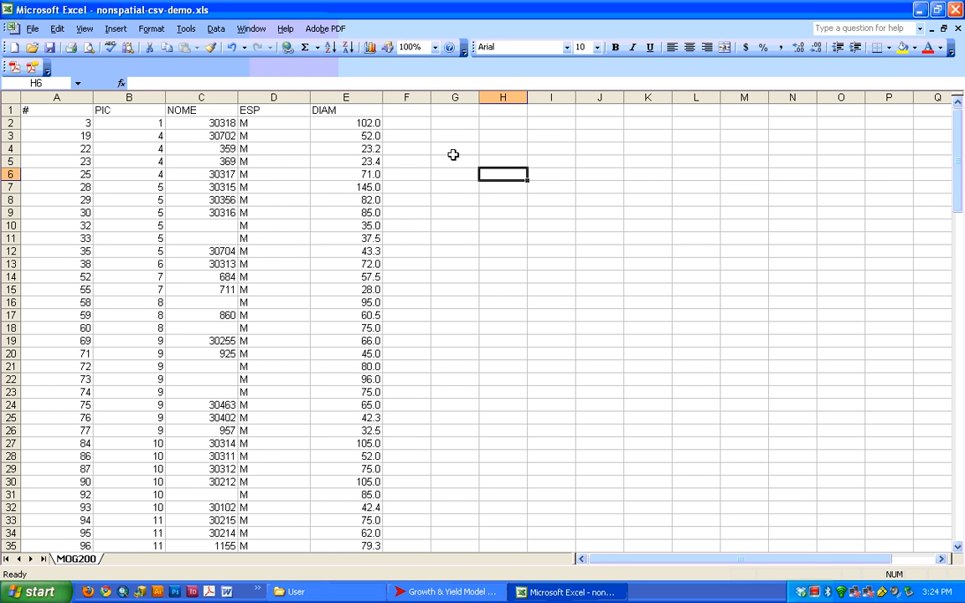
{"action": "left_click_drag", "start_coordinate": [365, 123], "coordinate": [364, 249]}
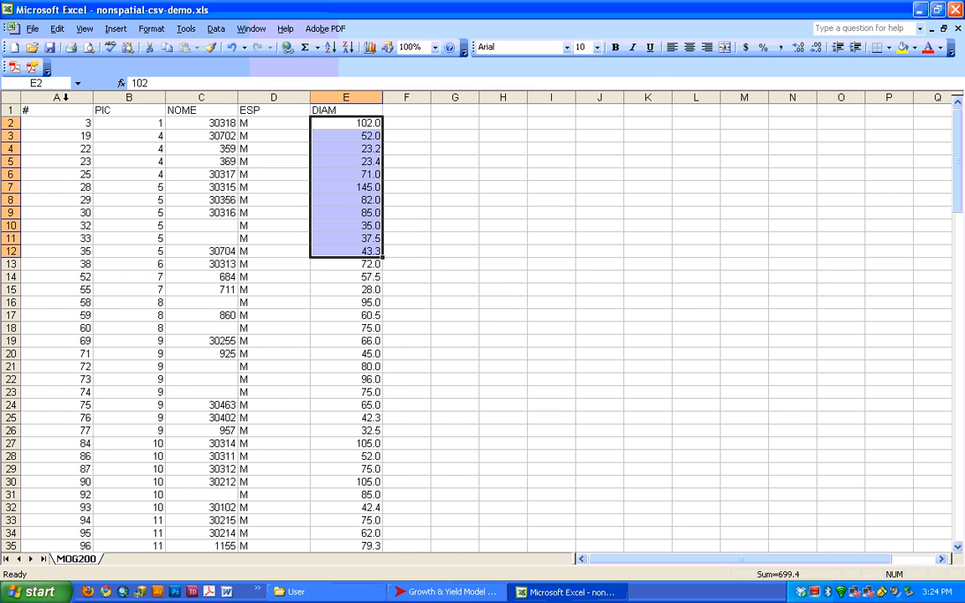
{"action": "left_click", "coordinate": [65, 97]}
{"action": "left_click_drag", "start_coordinate": [286, 95], "coordinate": [144, 96]}
{"action": "right_click", "coordinate": [146, 99]}
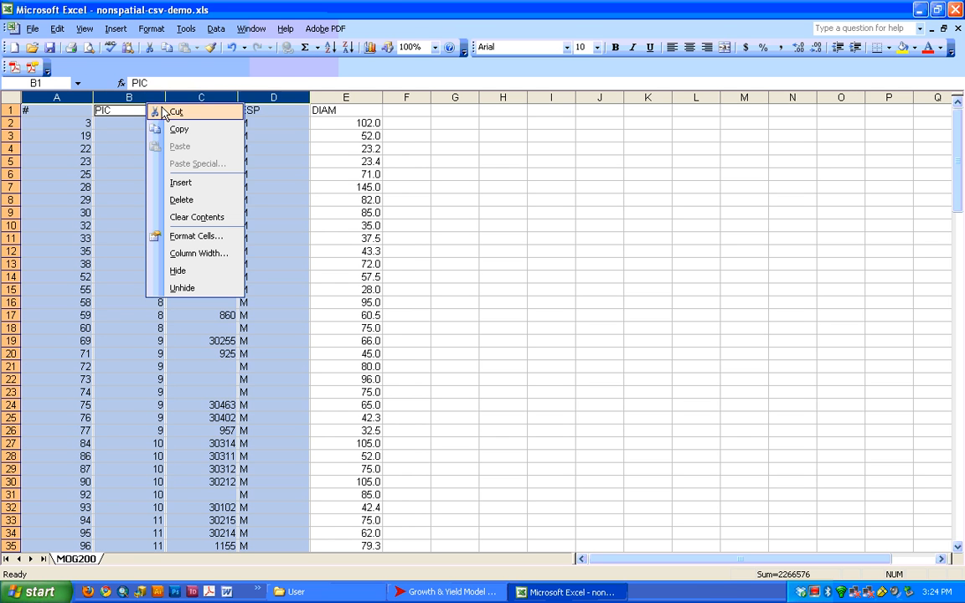
{"action": "left_click", "coordinate": [201, 200]}
{"action": "left_click", "coordinate": [112, 134]}
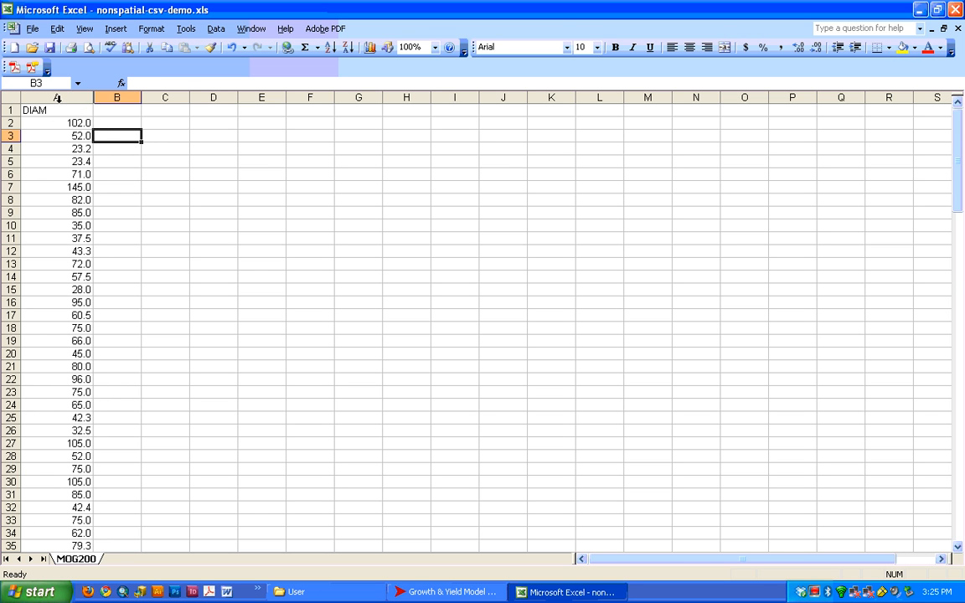
Left-align the DIAM column and format its numbers with 2 decimal places
{"action": "left_click", "coordinate": [62, 98]}
{"action": "left_click", "coordinate": [672, 47]}
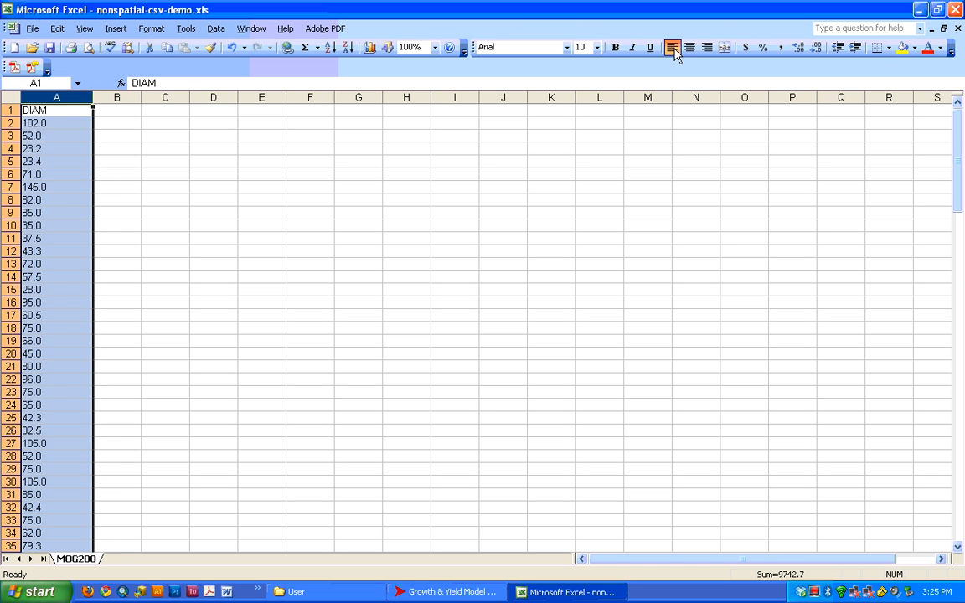
{"action": "left_click", "coordinate": [151, 29]}
{"action": "left_click", "coordinate": [168, 44]}
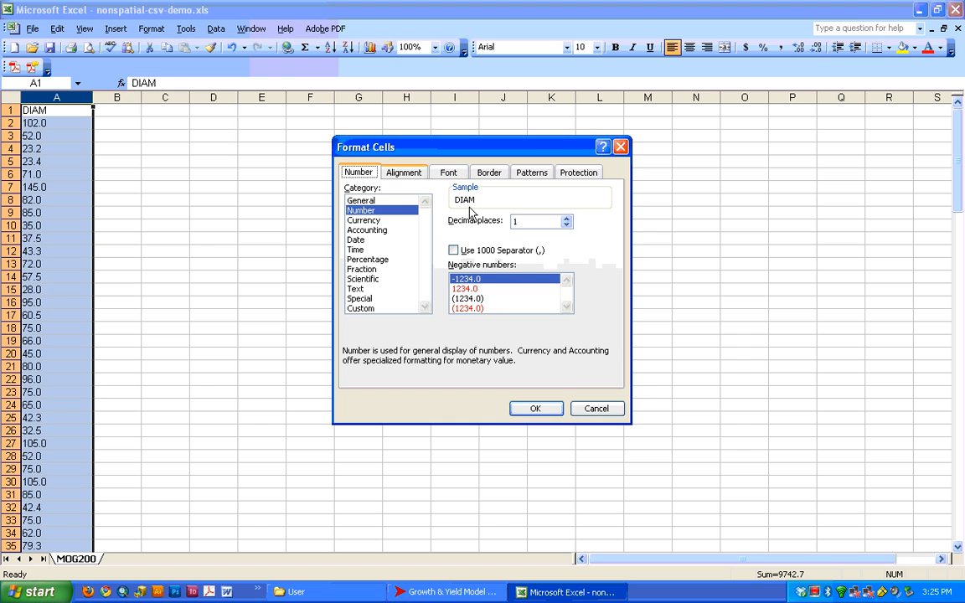
{"action": "left_click", "coordinate": [566, 217]}
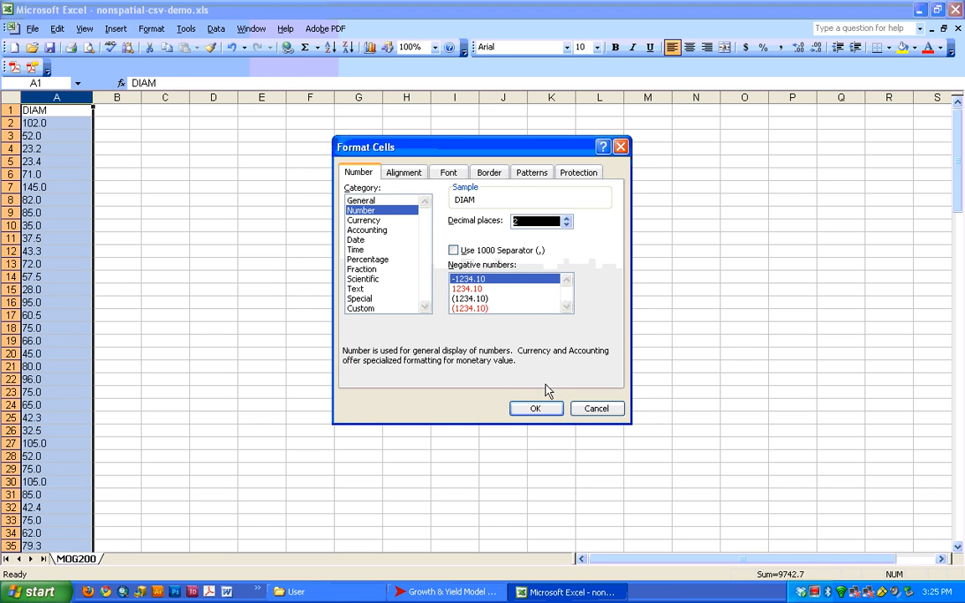
{"action": "left_click", "coordinate": [550, 409]}
{"action": "left_click", "coordinate": [348, 221]}
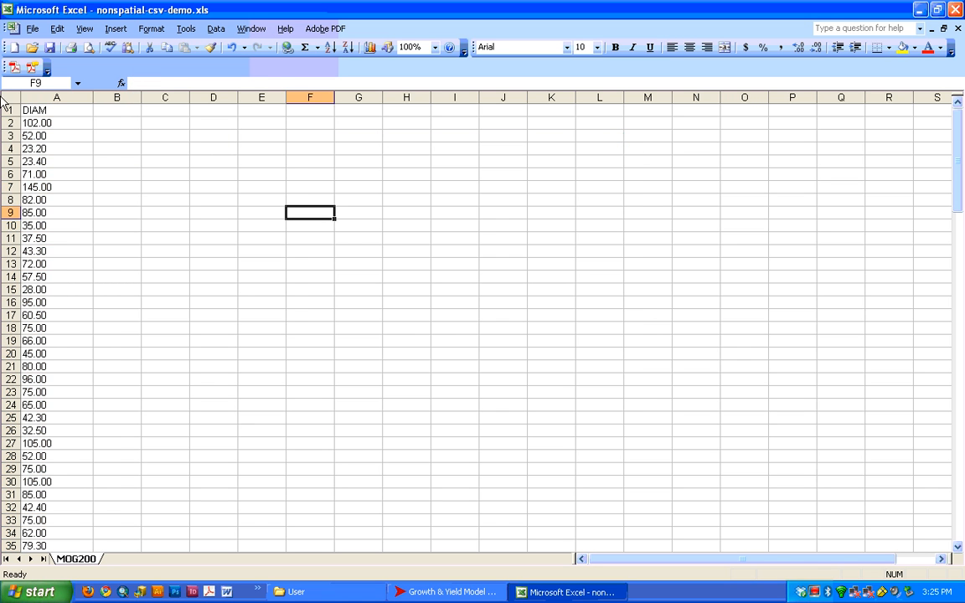
{"action": "left_click", "coordinate": [10, 110]}
{"action": "right_click", "coordinate": [13, 111]}
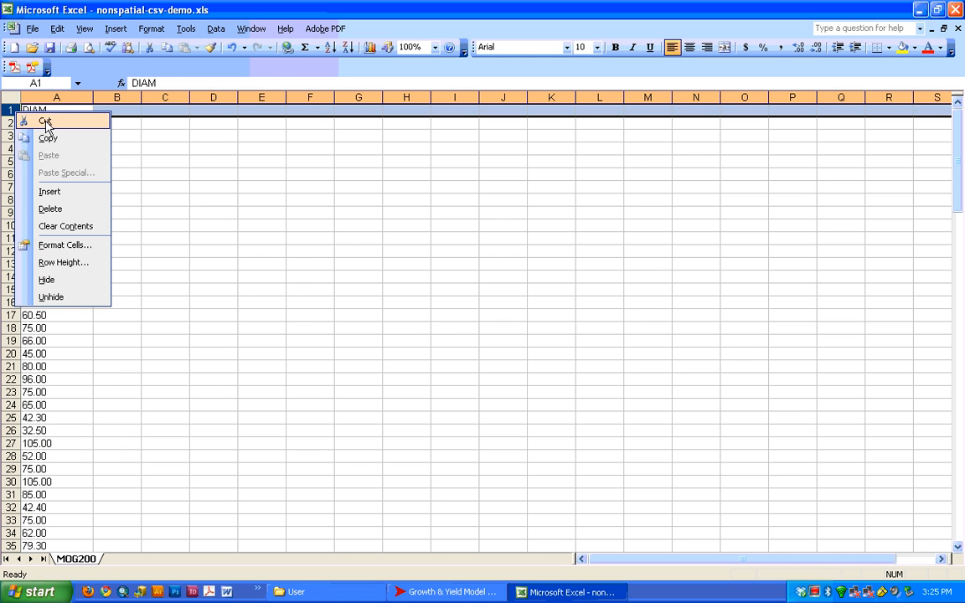
{"action": "left_click", "coordinate": [65, 195]}
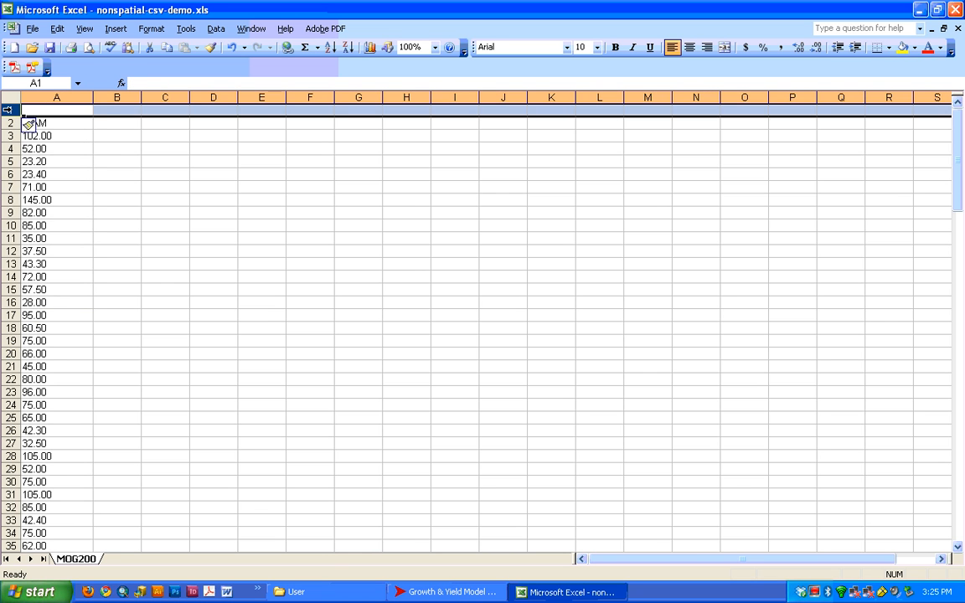
{"action": "right_click", "coordinate": [10, 110]}
{"action": "left_click", "coordinate": [59, 208]}
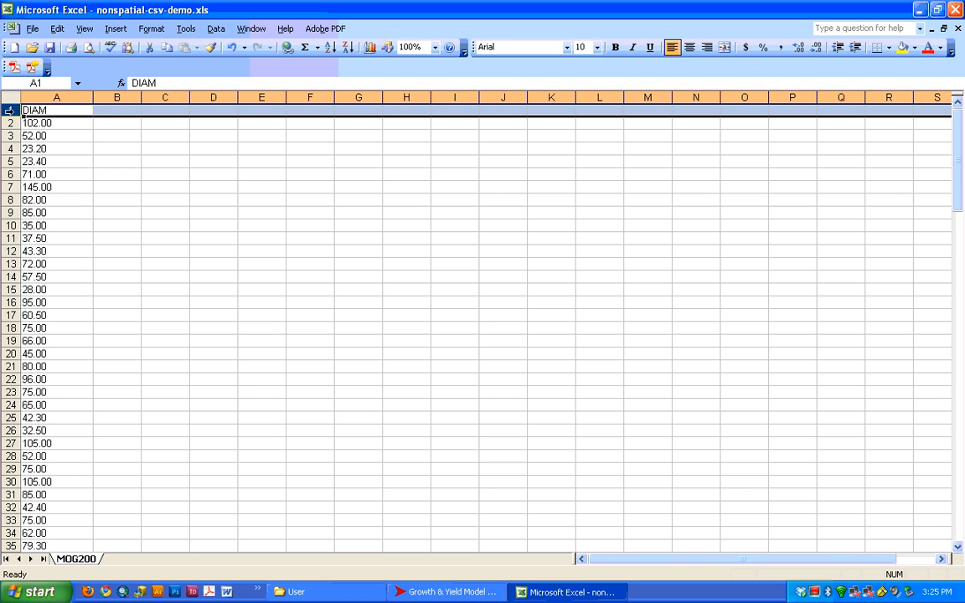
Delete the DIAM header row and select all the diameter values in A1:A144
{"action": "right_click", "coordinate": [14, 113]}
{"action": "left_click", "coordinate": [70, 212]}
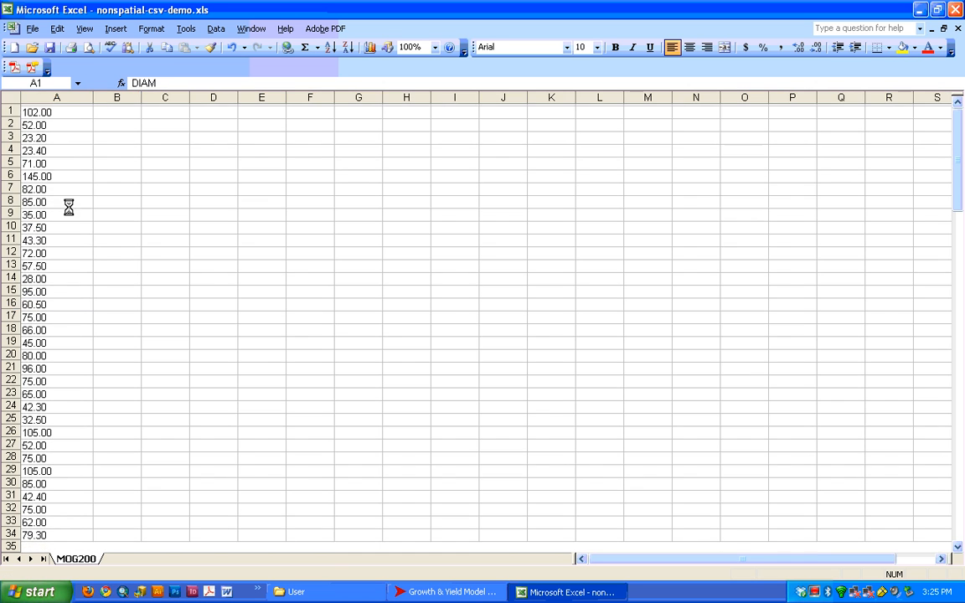
{"action": "left_click", "coordinate": [116, 141]}
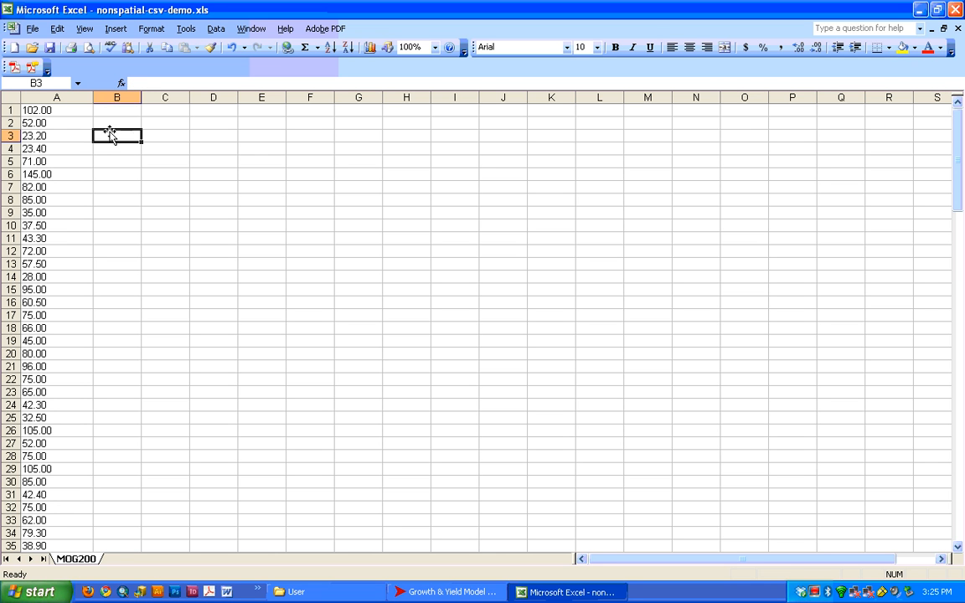
{"action": "left_click_drag", "start_coordinate": [73, 110], "coordinate": [76, 171]}
{"action": "left_click_drag", "start_coordinate": [68, 112], "coordinate": [39, 339]}
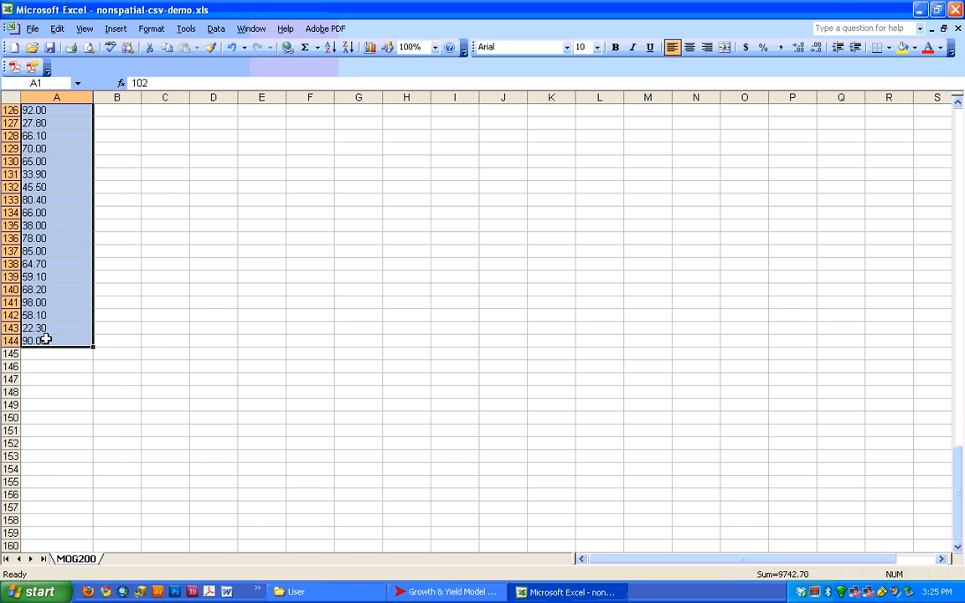
Save the sheet to the Desktop as nonspatial-csv-demo.csv in CSV (Comma delimited) format, keeping that format, and close Excel without saving again
{"action": "left_click", "coordinate": [32, 27]}
{"action": "left_click", "coordinate": [87, 117]}
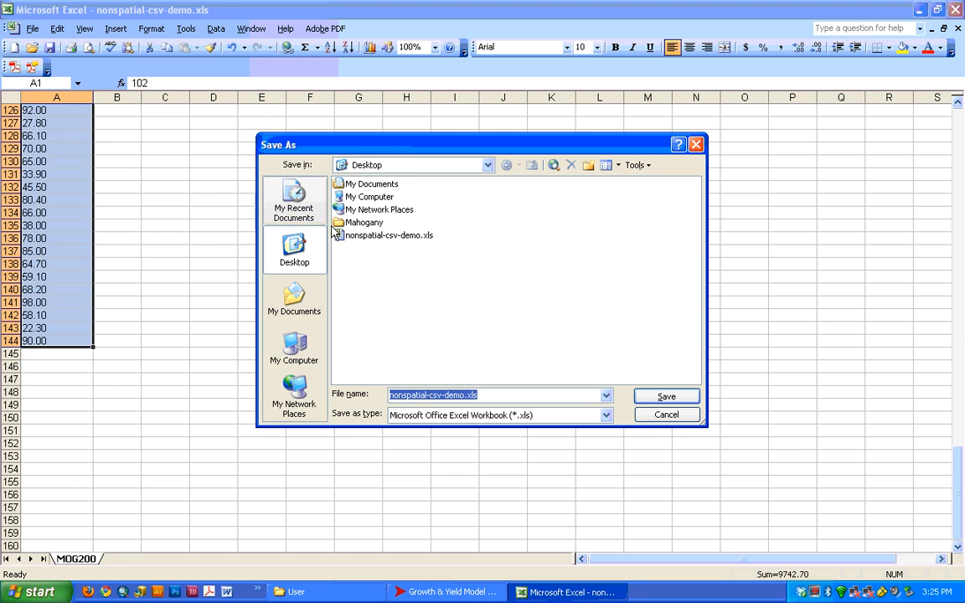
{"action": "left_click", "coordinate": [528, 416]}
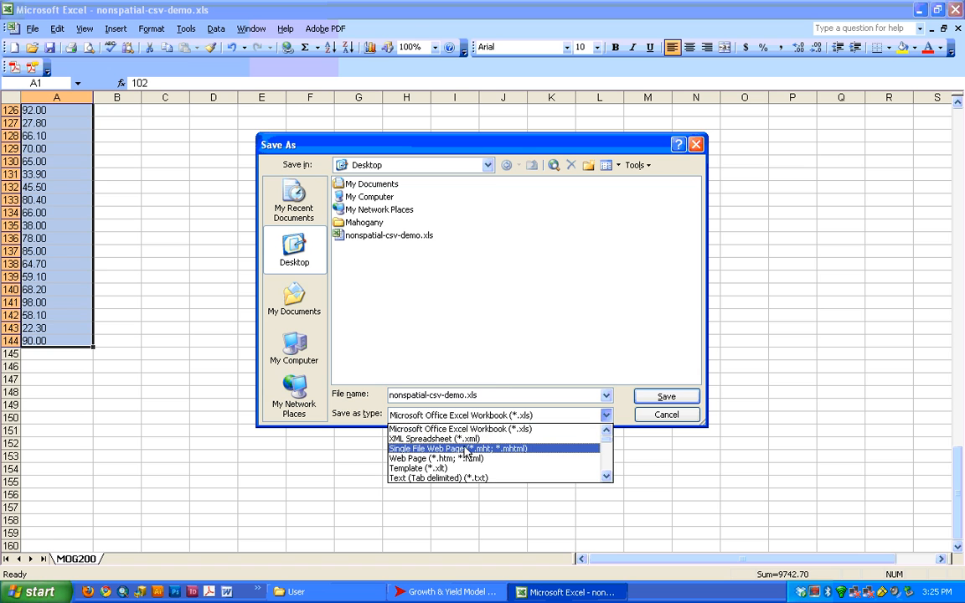
{"action": "scroll", "coordinate": [463, 457], "scroll_direction": "down", "scroll_amount": 2}
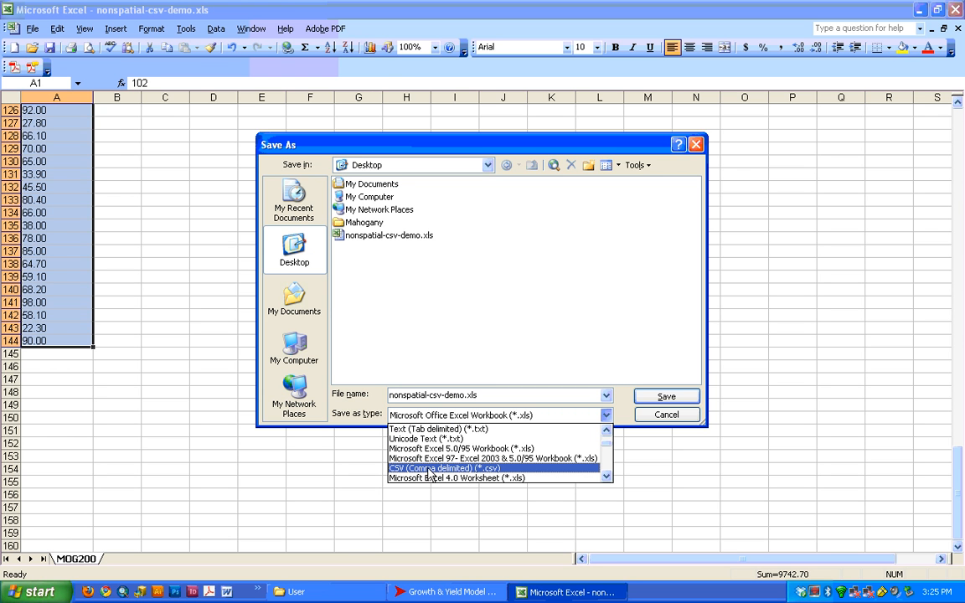
{"action": "left_click", "coordinate": [476, 469]}
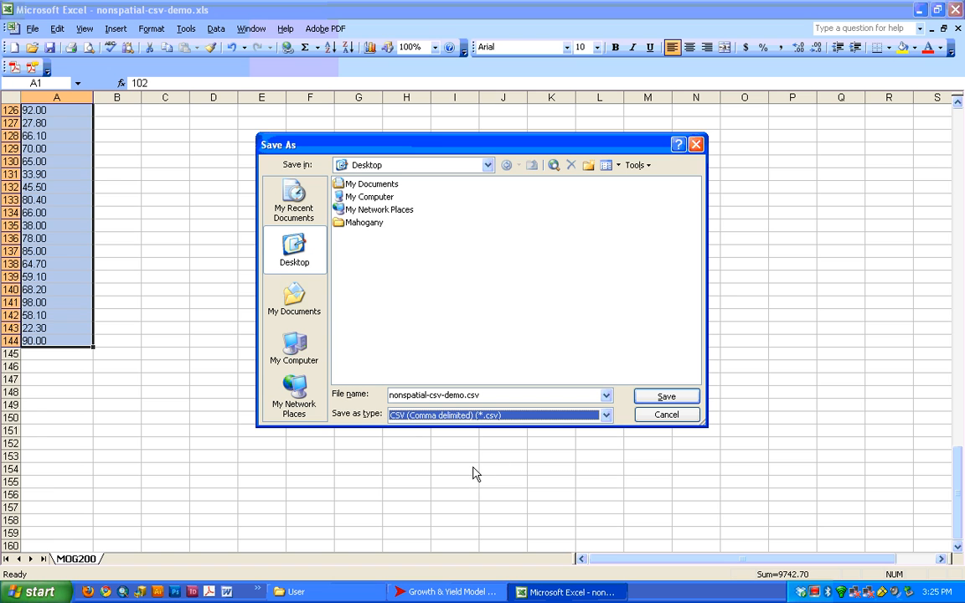
{"action": "left_click", "coordinate": [666, 395]}
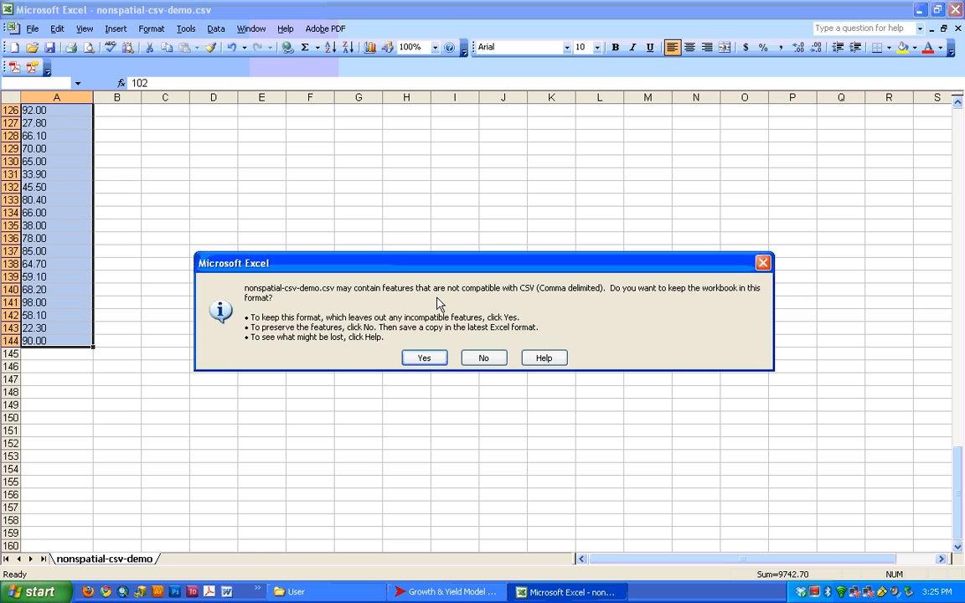
{"action": "left_click", "coordinate": [424, 357]}
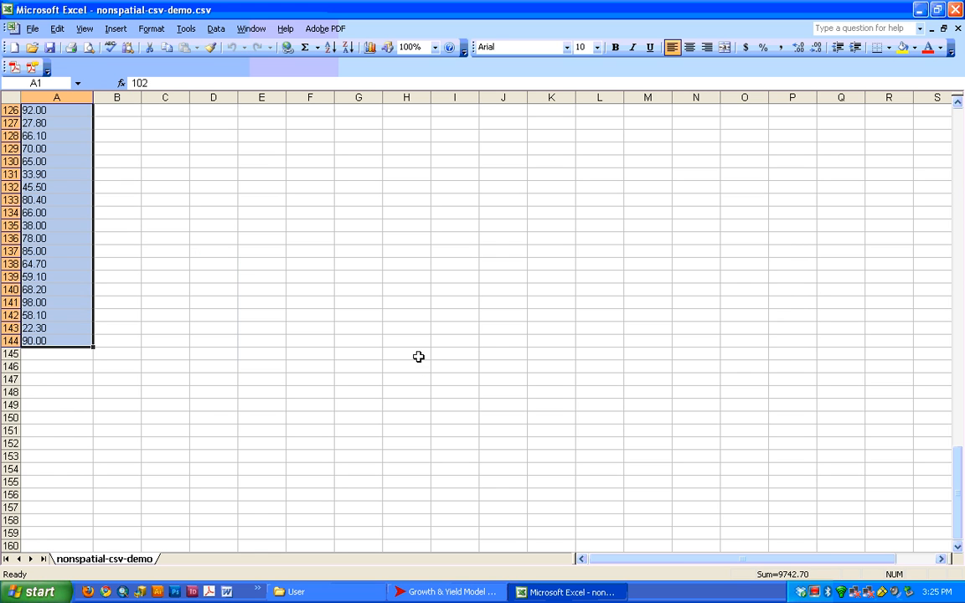
{"action": "left_click", "coordinate": [958, 27]}
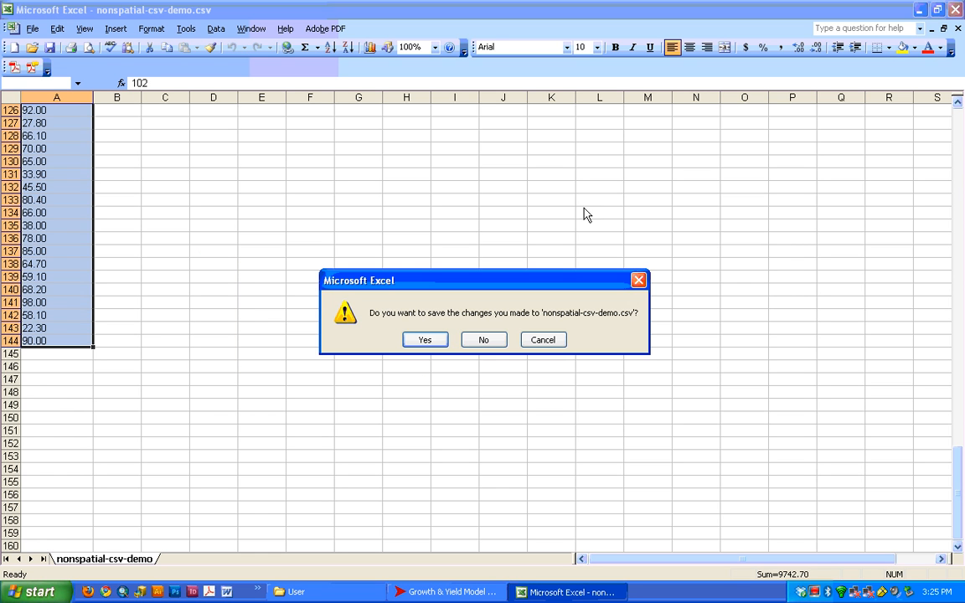
{"action": "left_click", "coordinate": [475, 341]}
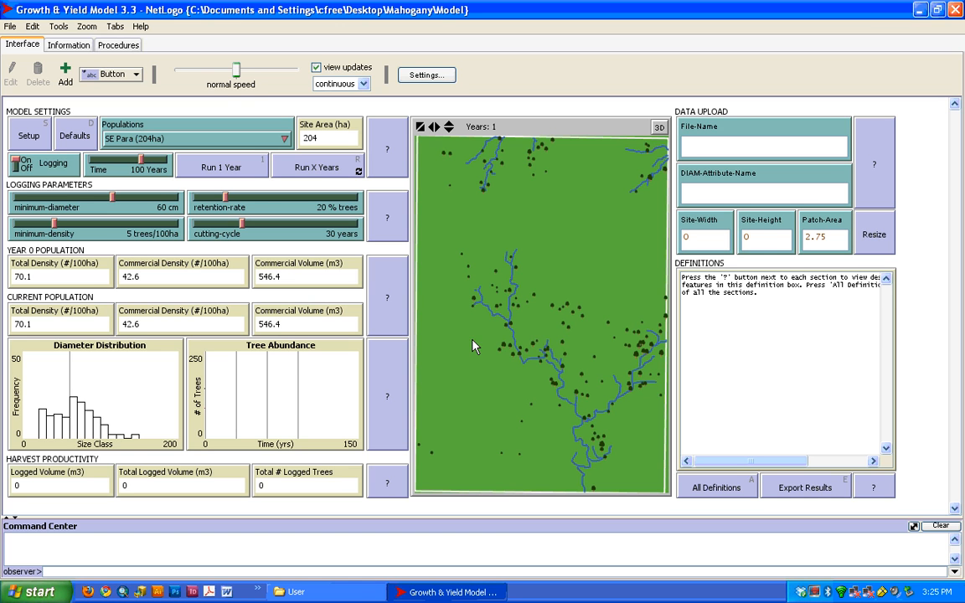
Move nonspatial-csv-demo.csv from the desktop into the User folder inside Mahogany\Model
{"action": "left_click", "coordinate": [921, 10]}
{"action": "left_click", "coordinate": [293, 591]}
{"action": "left_click", "coordinate": [28, 383]}
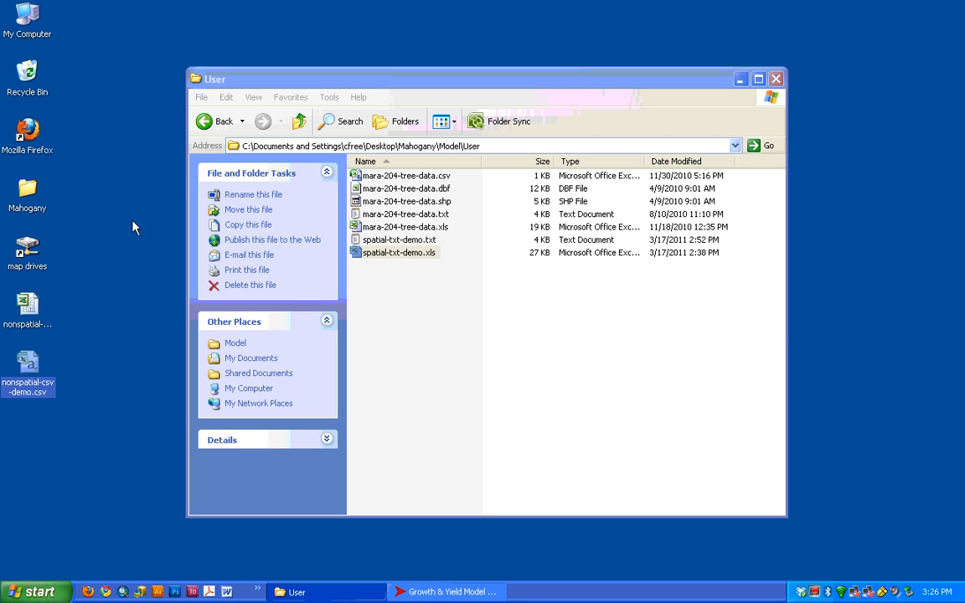
{"action": "left_click", "coordinate": [216, 123]}
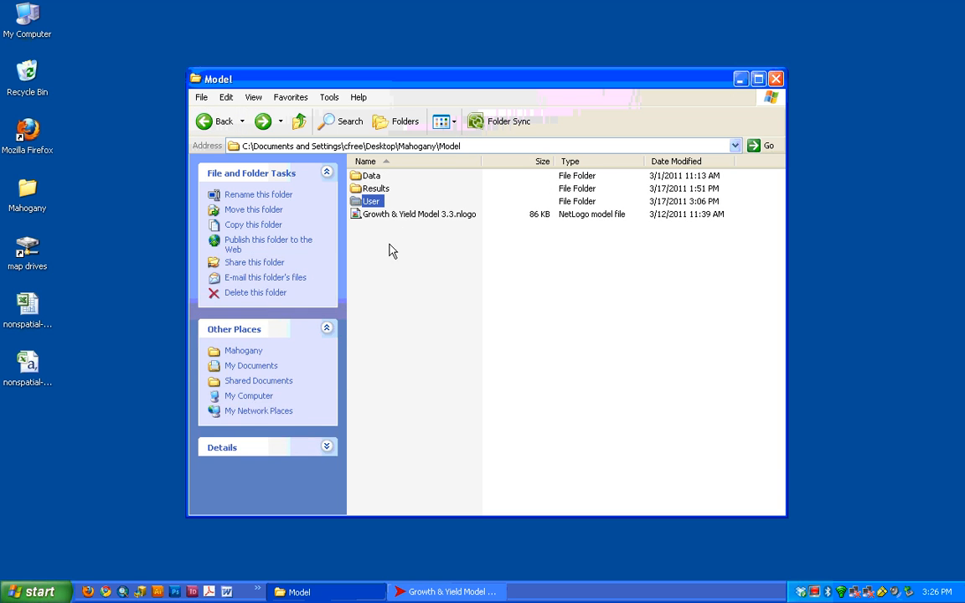
{"action": "left_click", "coordinate": [377, 204]}
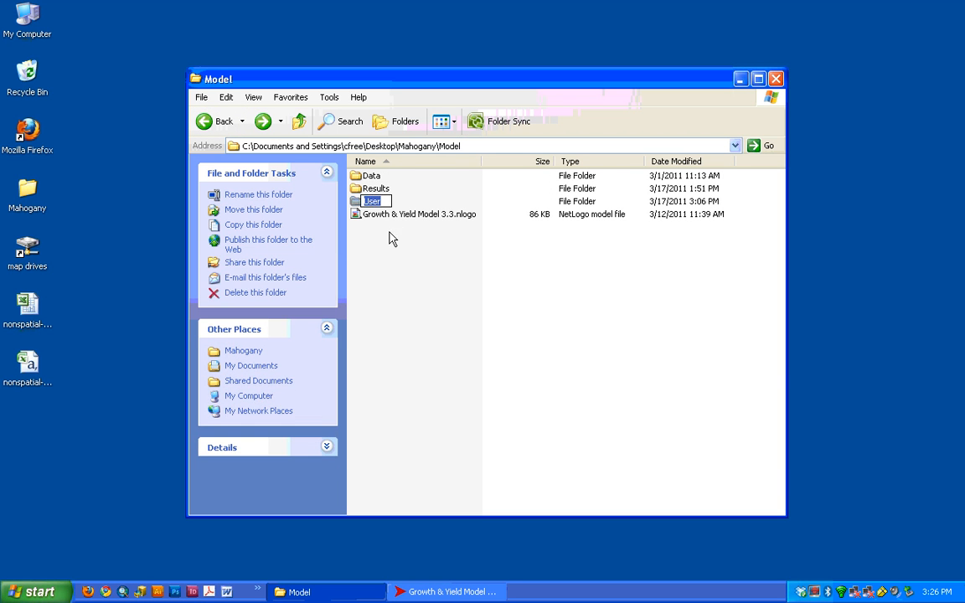
{"action": "right_click", "coordinate": [368, 206]}
{"action": "left_click", "coordinate": [387, 211]}
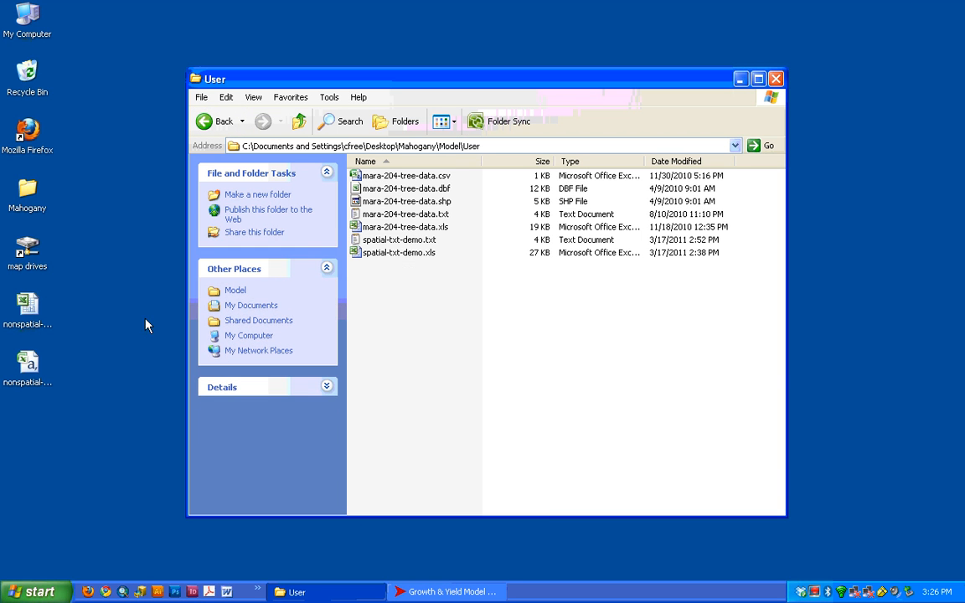
{"action": "left_click", "coordinate": [33, 369]}
{"action": "left_click_drag", "start_coordinate": [37, 372], "coordinate": [414, 298]}
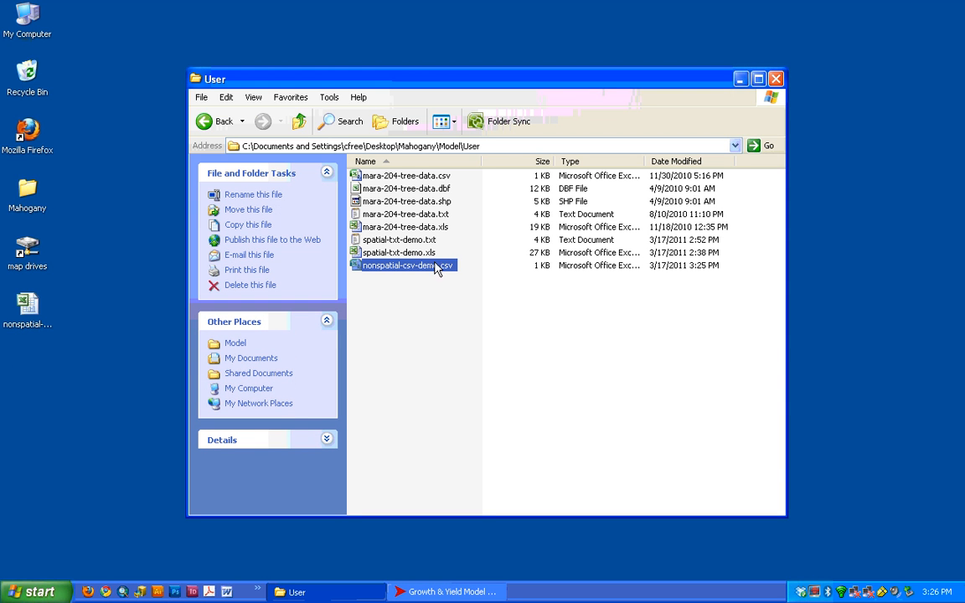
Copy the moved CSV's full file name and paste it as the File-Name in the NetLogo model's data upload section
{"action": "left_click", "coordinate": [429, 270]}
{"action": "left_click", "coordinate": [461, 266]}
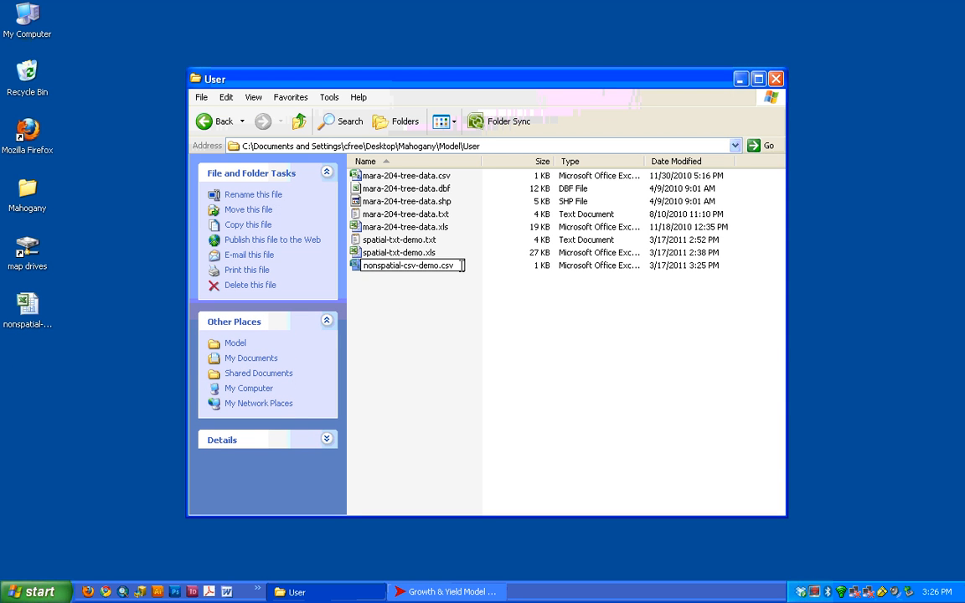
{"action": "left_click_drag", "start_coordinate": [462, 266], "coordinate": [329, 275]}
{"action": "key", "text": "ctrl+c"}
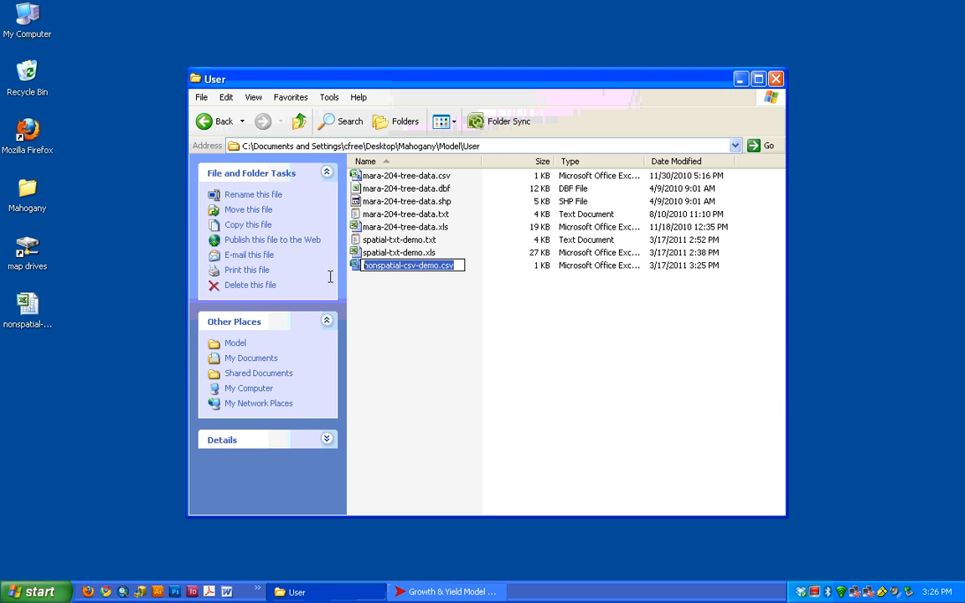
{"action": "left_click", "coordinate": [399, 352]}
{"action": "left_click", "coordinate": [447, 592]}
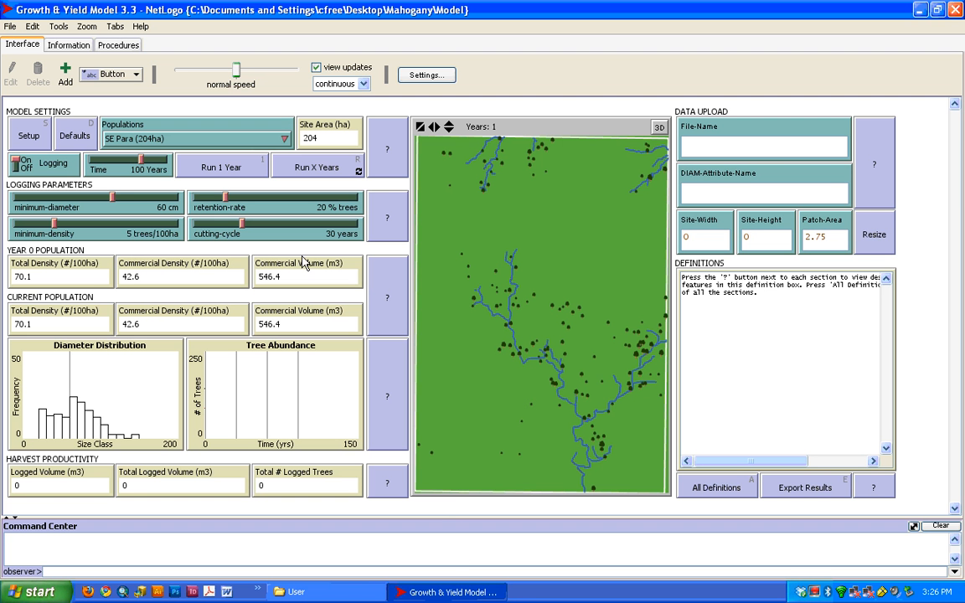
{"action": "left_click", "coordinate": [733, 151]}
{"action": "key", "text": "ctrl+v"}
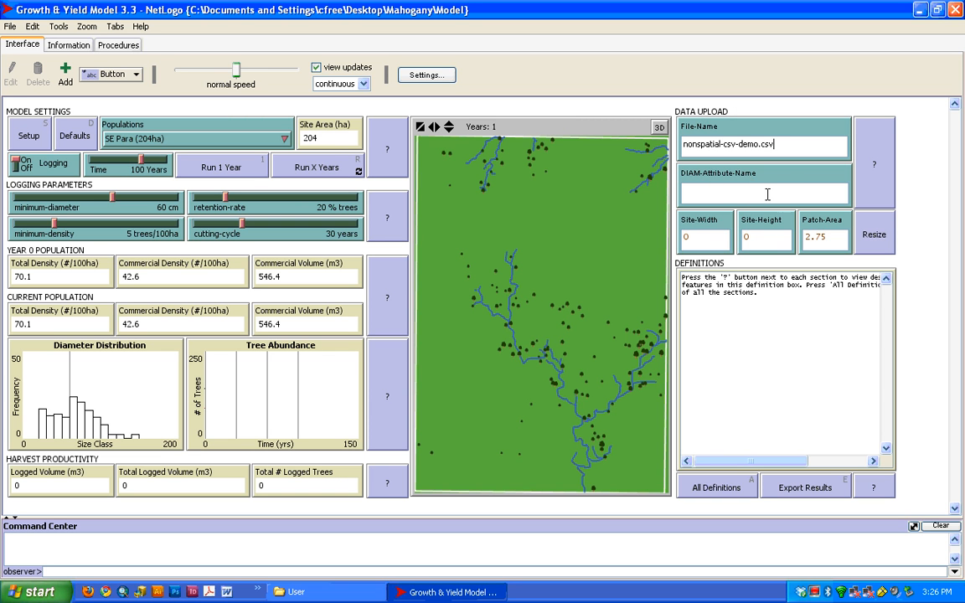
Set Site-Width to 1216, Site-Height to 1712 and Patch-Area to 1 for the data upload
{"action": "left_click", "coordinate": [685, 237]}
{"action": "left_click_drag", "start_coordinate": [758, 237], "coordinate": [737, 237]}
{"action": "left_click", "coordinate": [714, 238]}
{"action": "double_click", "coordinate": [744, 237]}
{"action": "key", "text": "ctrl+a"}
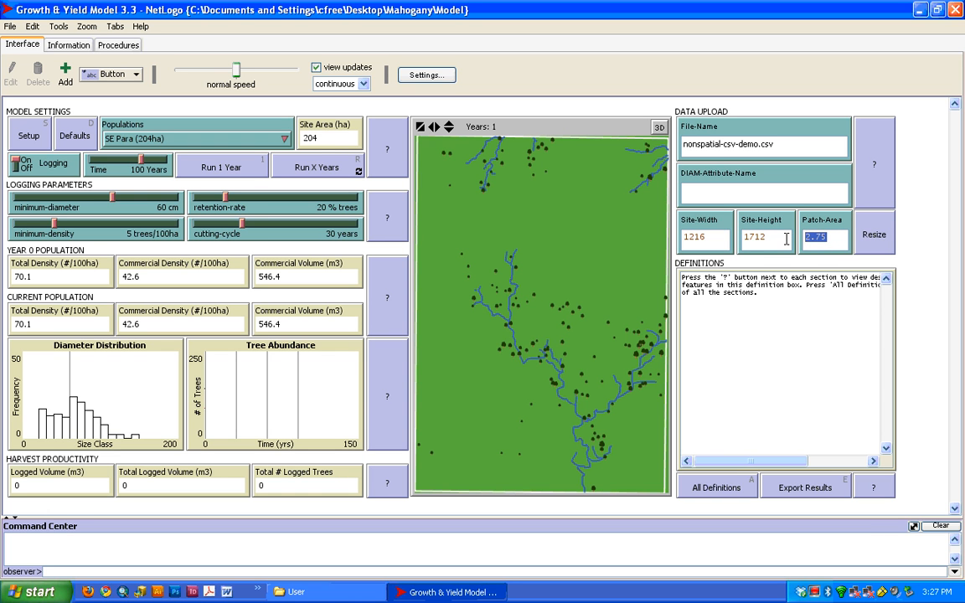
{"action": "type", "text": "1"}
Set the model's population to User Population (csv)
{"action": "left_click", "coordinate": [223, 137]}
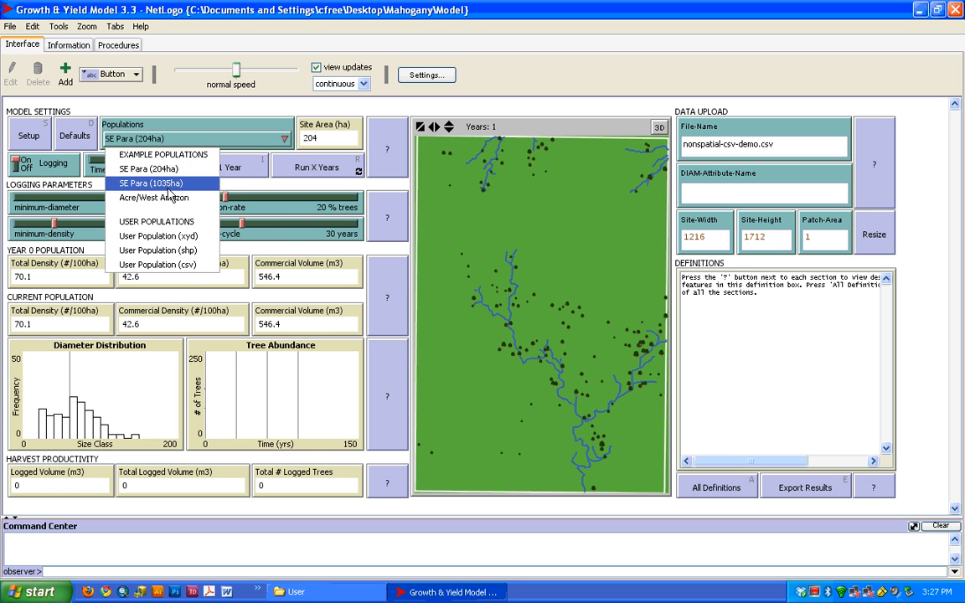
{"action": "left_click", "coordinate": [193, 271]}
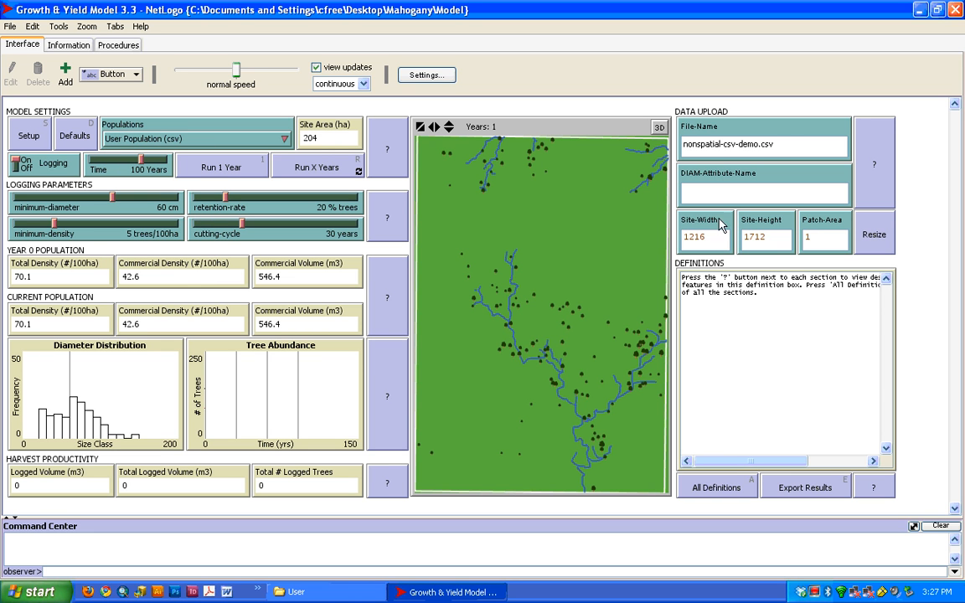
{"action": "left_click", "coordinate": [776, 145]}
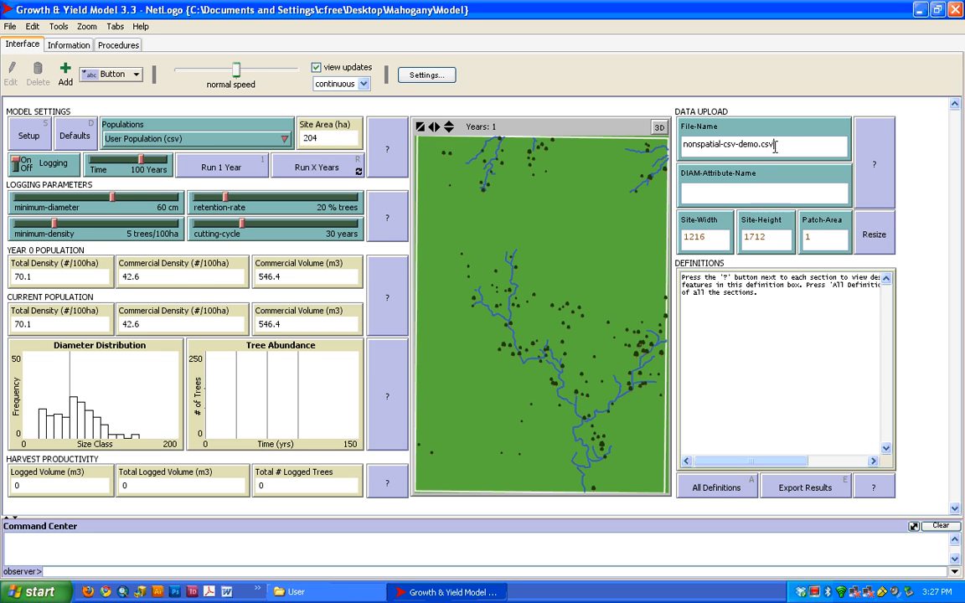
Set up the model with the user population, and resize the site map with a Patch-Area of 2
{"action": "left_click", "coordinate": [30, 137]}
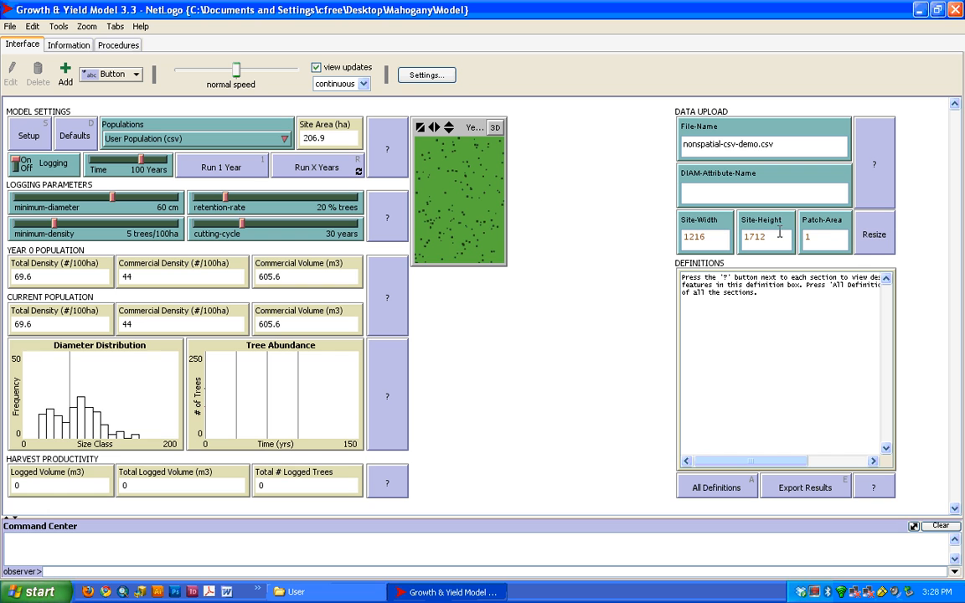
{"action": "left_click_drag", "start_coordinate": [814, 237], "coordinate": [796, 237]}
{"action": "type", "text": "2"}
{"action": "left_click", "coordinate": [868, 241]}
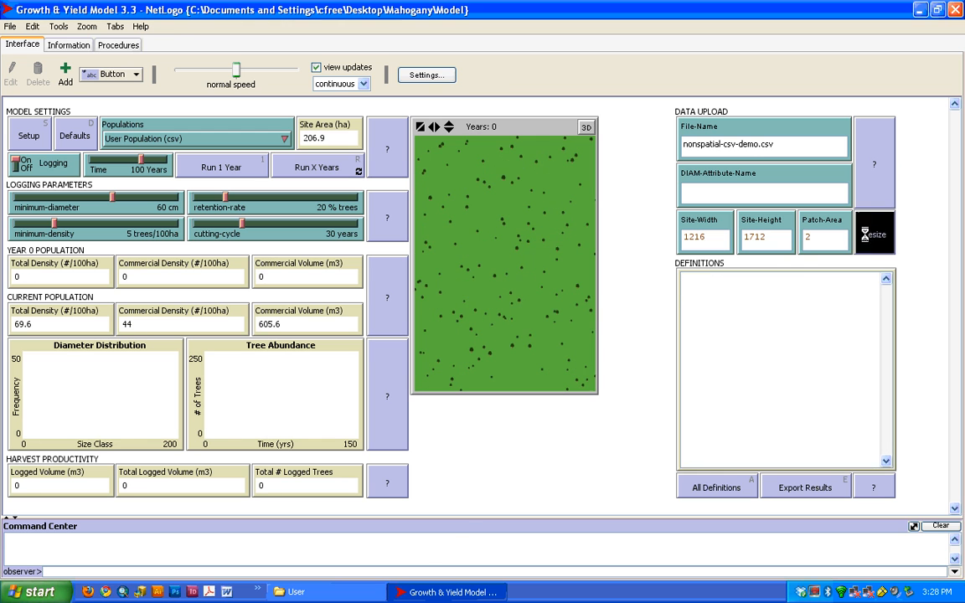
Increase the Patch-Area to 2.75 and resize the site map to apply it
{"action": "left_click", "coordinate": [824, 242]}
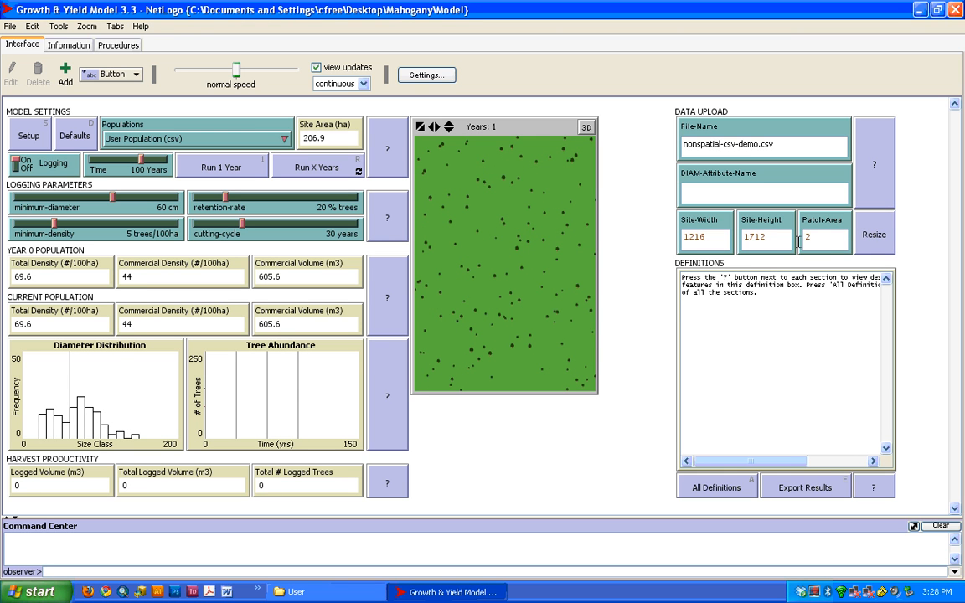
{"action": "double_click", "coordinate": [802, 241]}
{"action": "type", "text": "2.75"}
{"action": "left_click", "coordinate": [874, 234]}
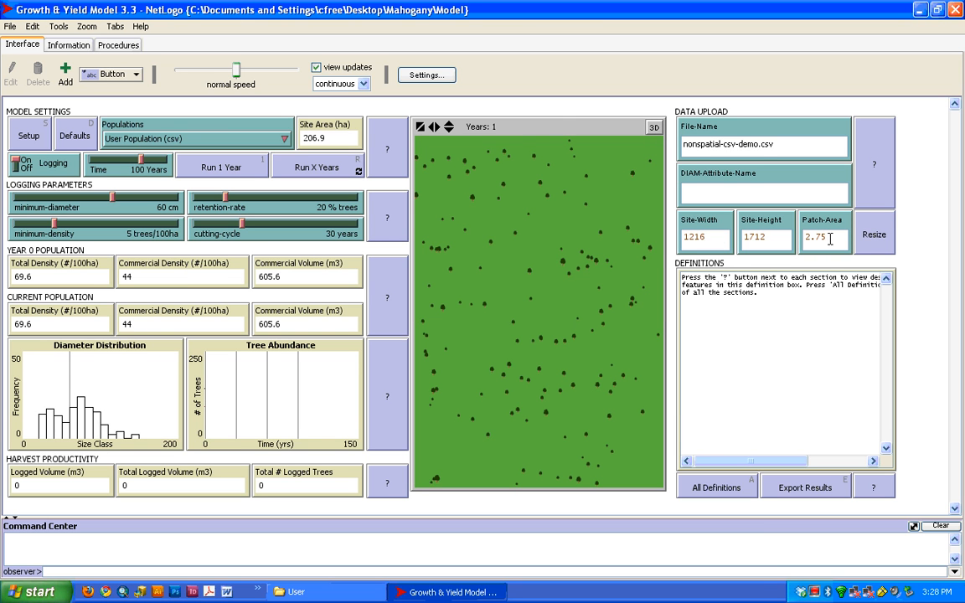
Try Patch-Area values of 6 and 4, resizing the site map after each change
{"action": "left_click_drag", "start_coordinate": [829, 238], "coordinate": [804, 238]}
{"action": "type", "text": "6"}
{"action": "left_click", "coordinate": [876, 240]}
{"action": "left_click", "coordinate": [825, 241]}
{"action": "left_click_drag", "start_coordinate": [825, 240], "coordinate": [802, 245]}
{"action": "type", "text": "2"}
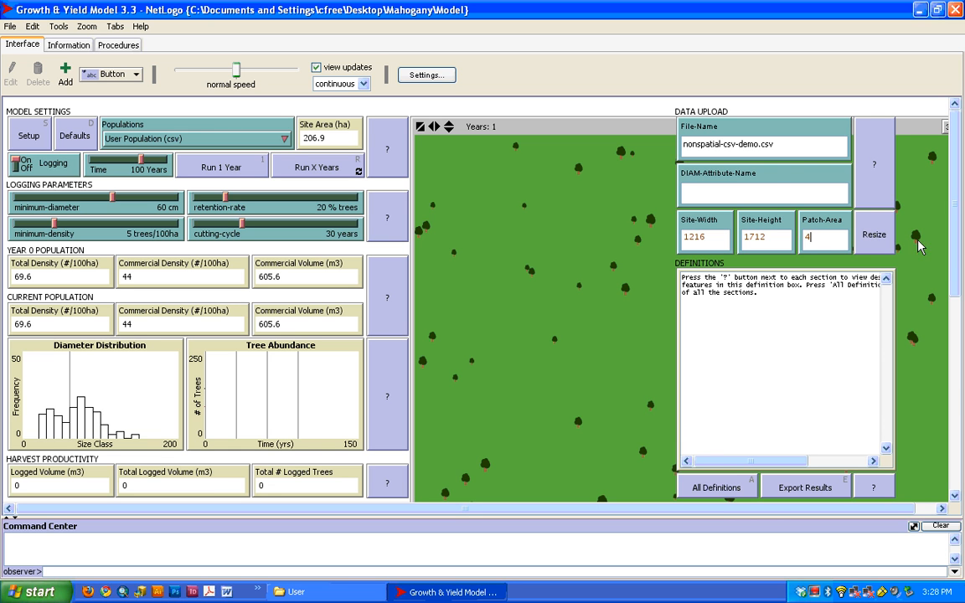
{"action": "left_click", "coordinate": [874, 236]}
Return the Patch-Area to 2.75 and resize the site map again
{"action": "left_click", "coordinate": [806, 240]}
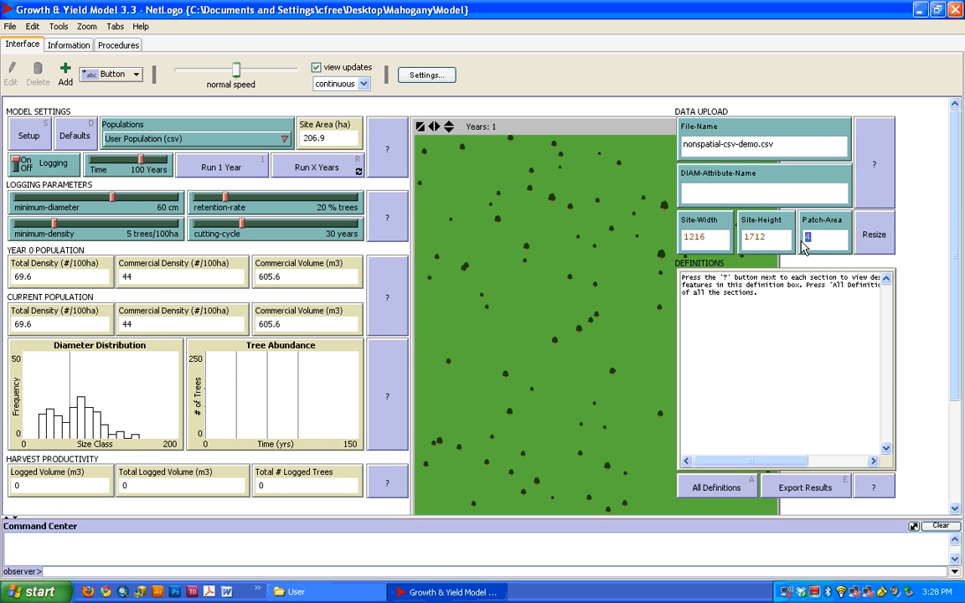
{"action": "type", "text": ".75"}
{"action": "left_click", "coordinate": [874, 235]}
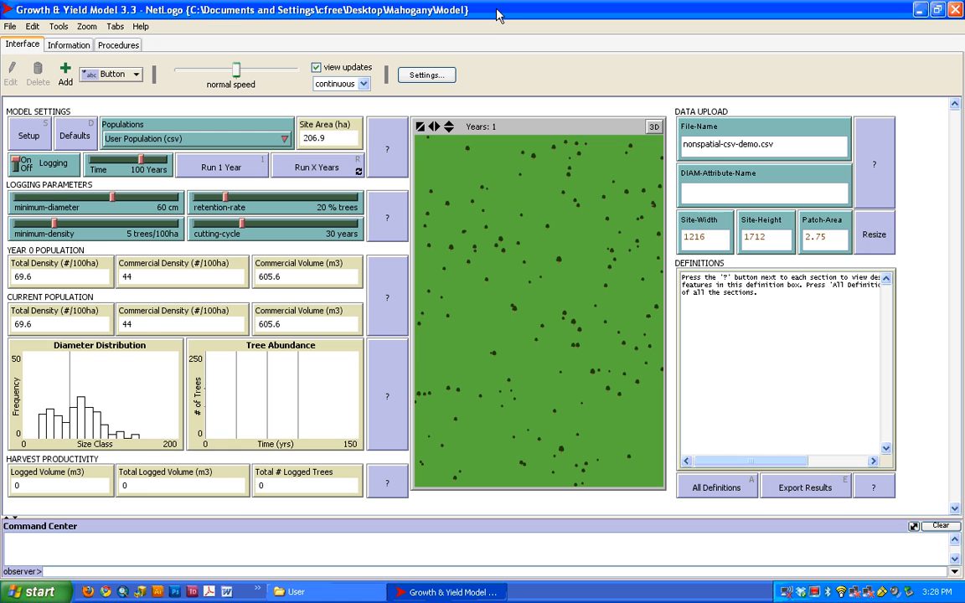
Start the 100-year simulation run on the loaded user population
{"action": "left_click", "coordinate": [284, 173]}
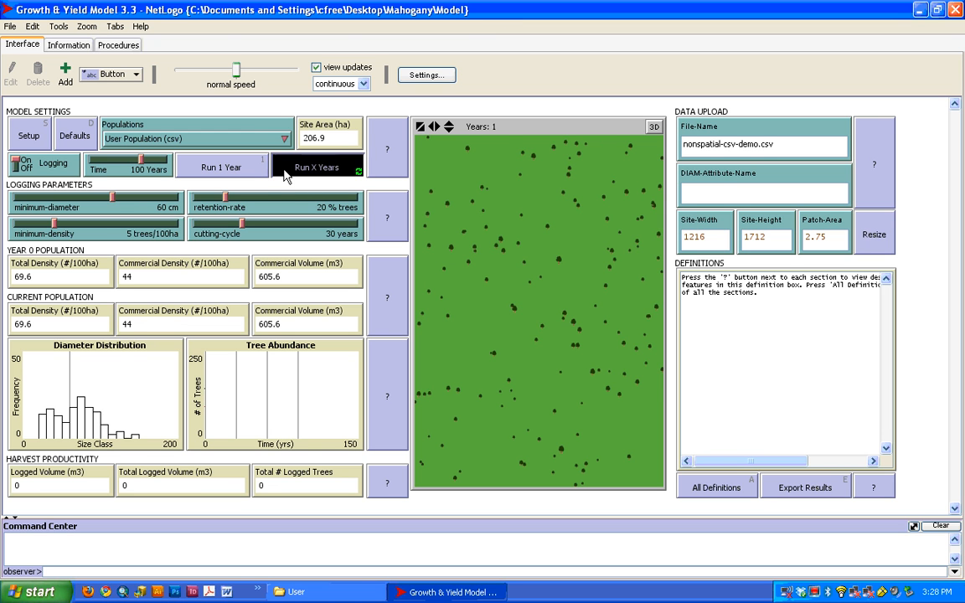